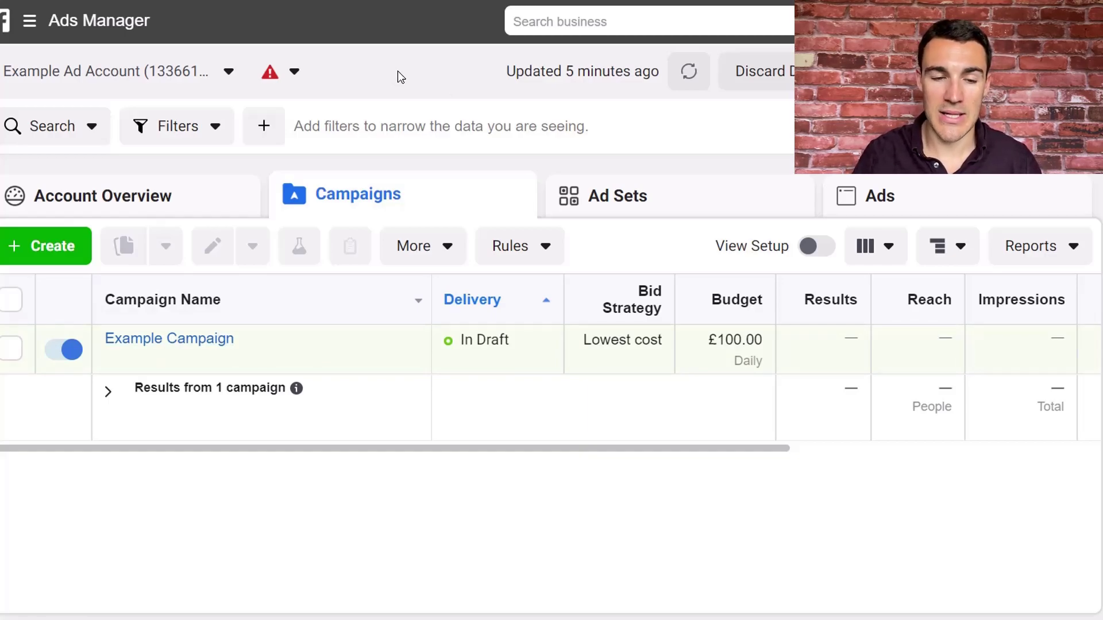
# Start a new campaign named 'Frequency Cap Campaign' and bring up the campaign objective choices
pyautogui.click(49, 240)
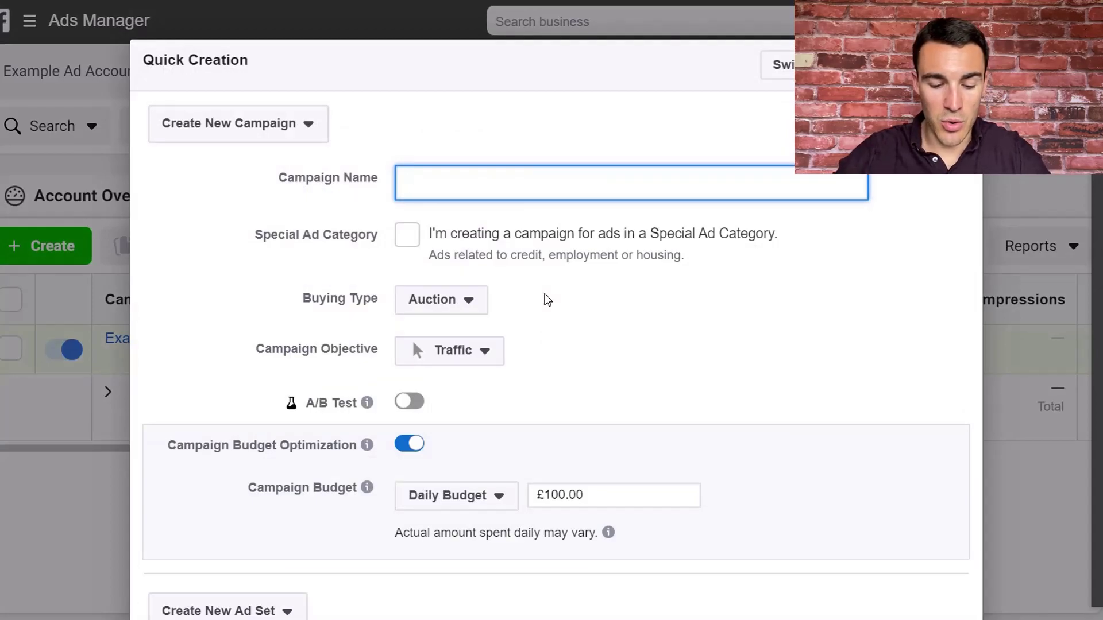
pyautogui.write('Frequenc')
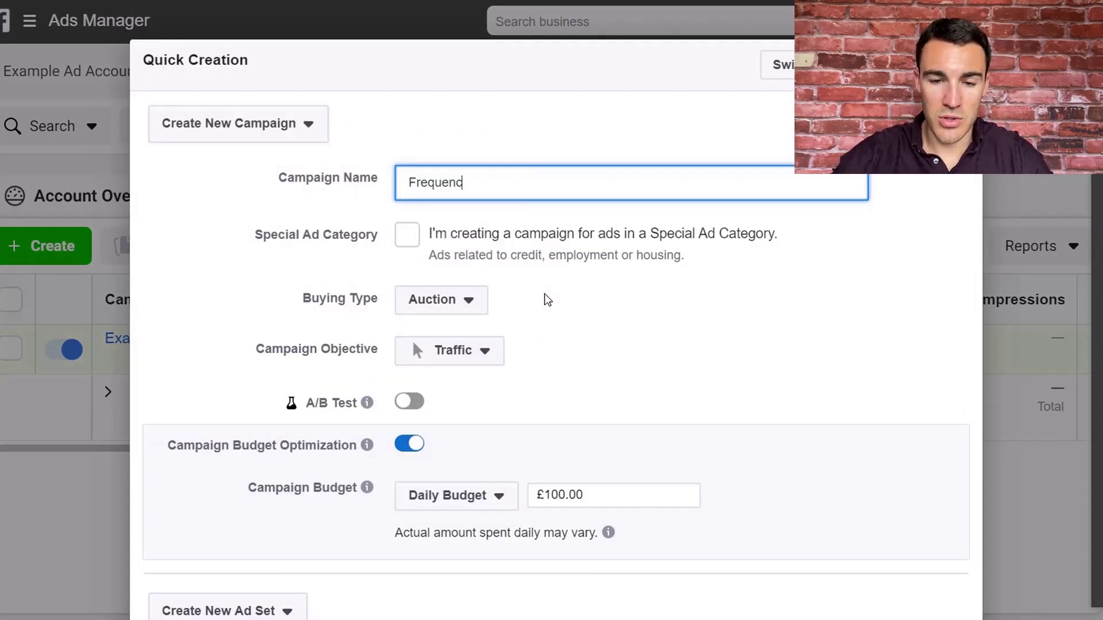
pyautogui.write('y Cap Campaign')
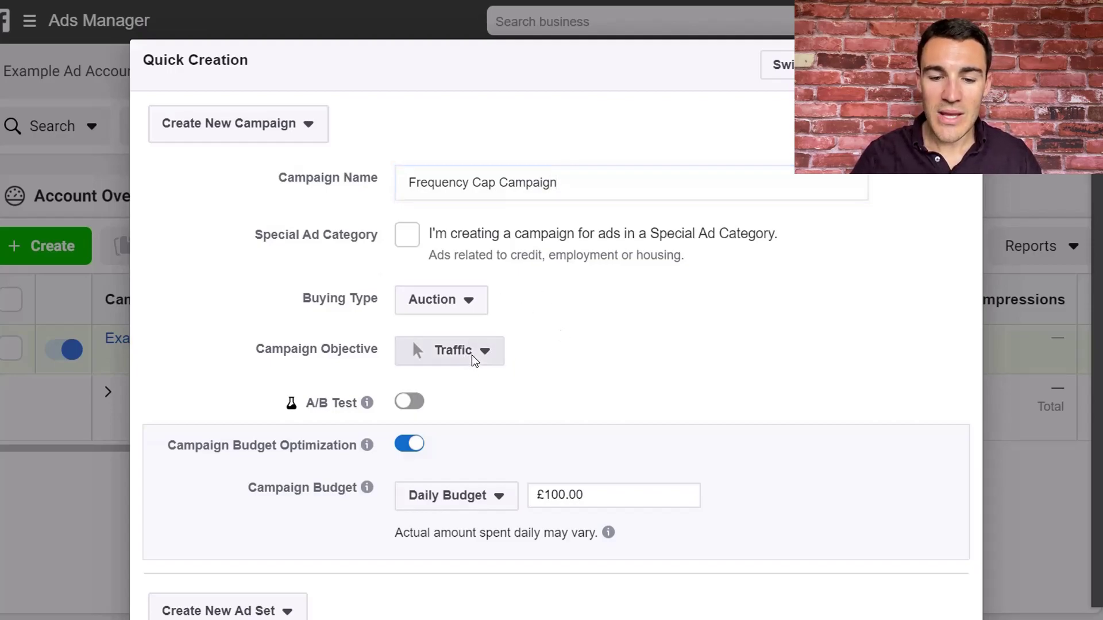
pyautogui.click(466, 361)
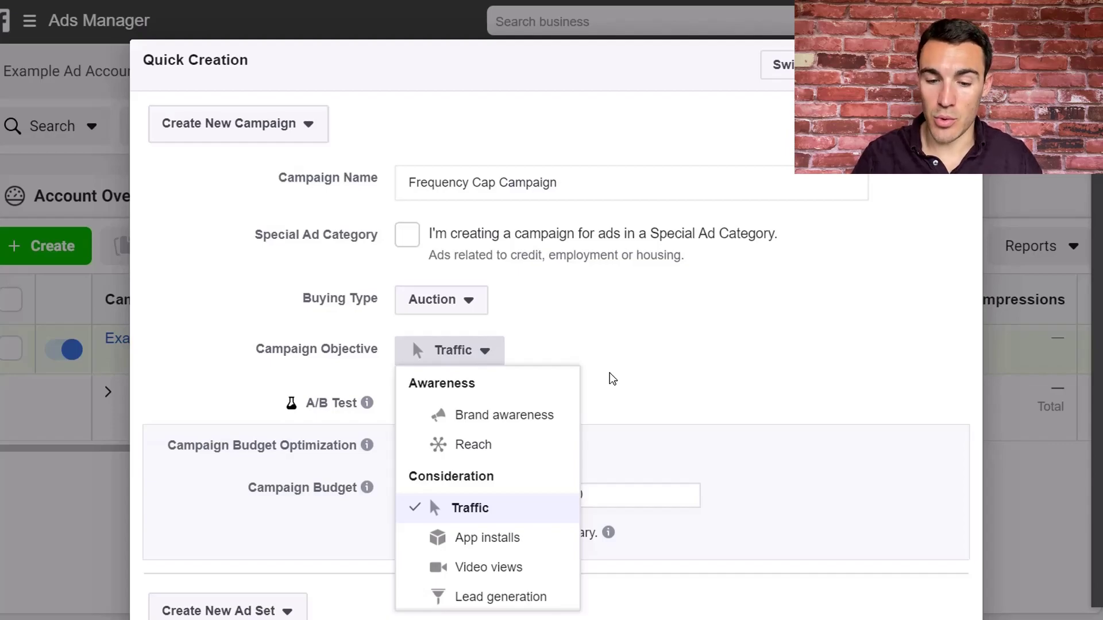
# Choose Reach as the campaign objective
pyautogui.click(484, 451)
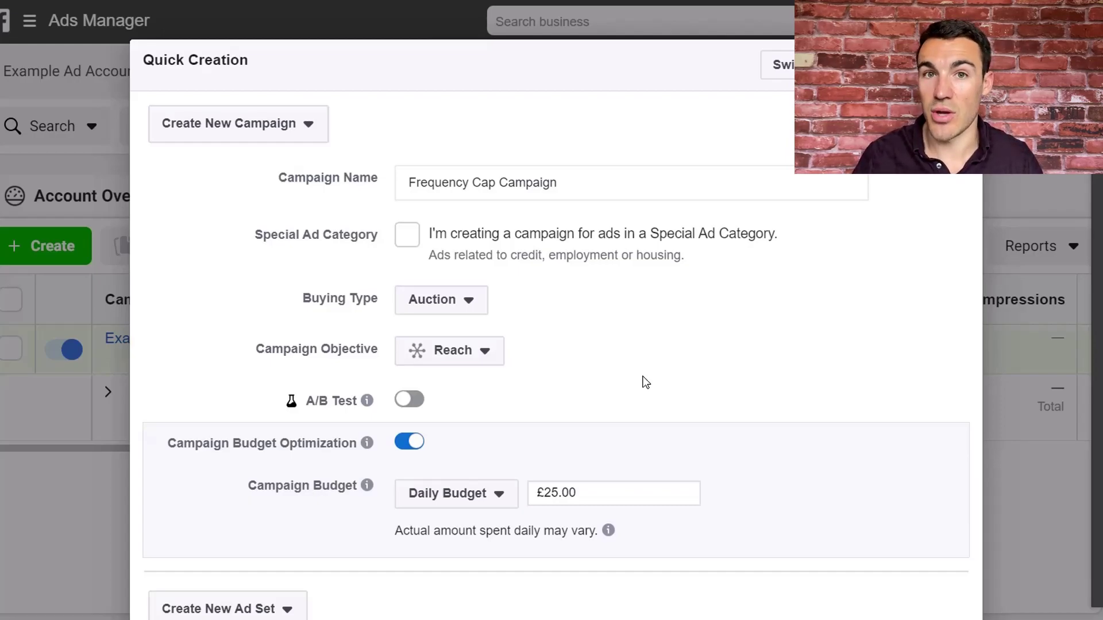
# Set Create New Ad to Skip Ad
pyautogui.scroll(-4, 646, 382)
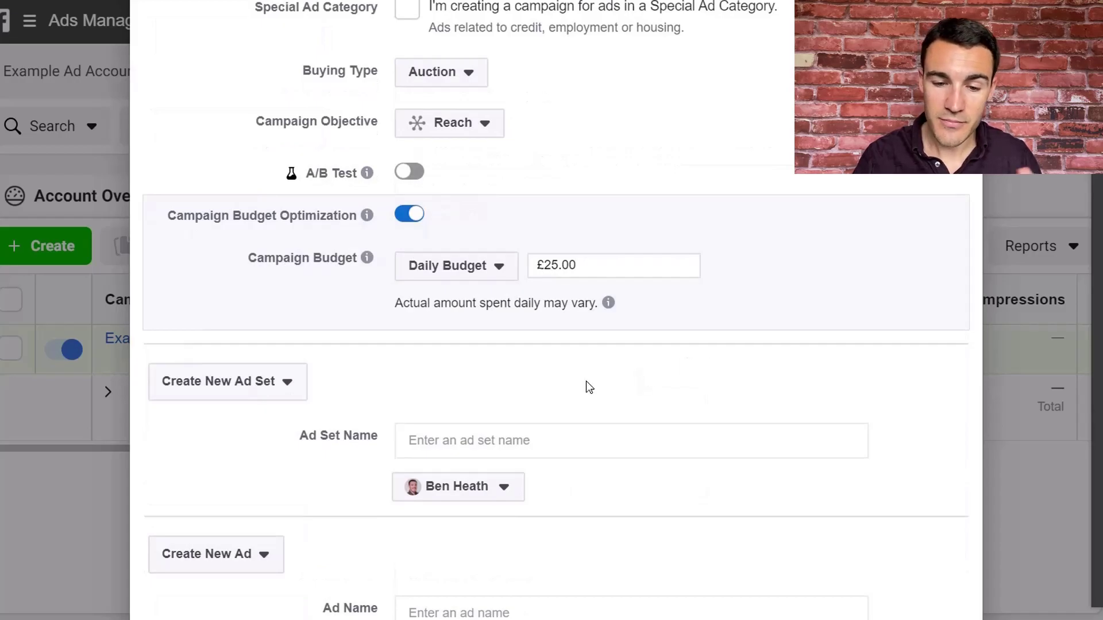
pyautogui.scroll(-3, 502, 423)
pyautogui.click(266, 386)
pyautogui.click(218, 453)
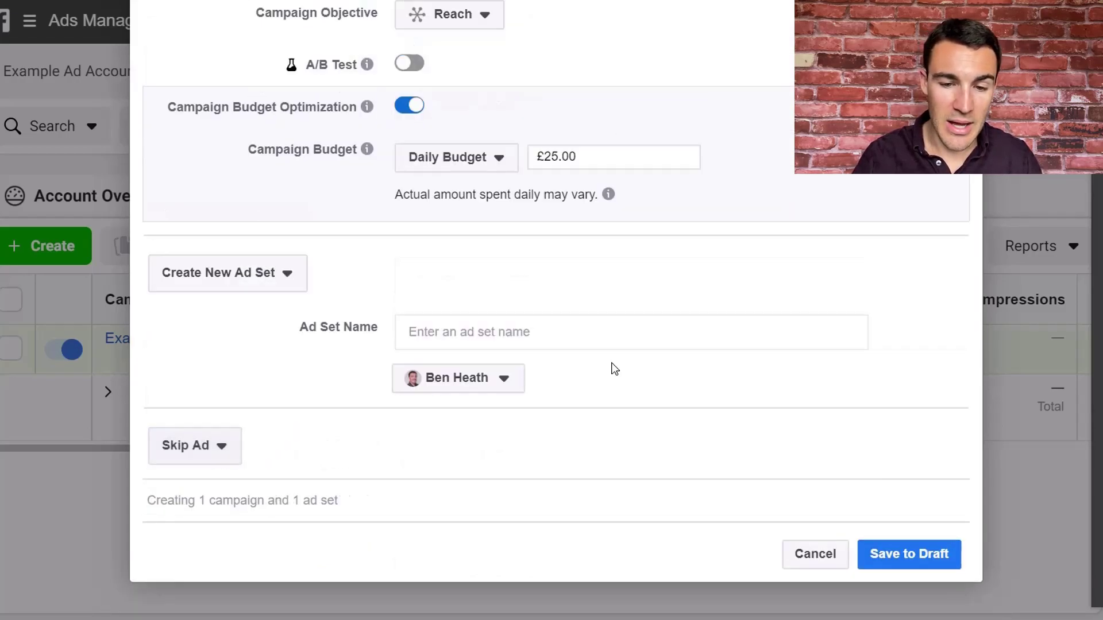
# Name the ad set 'Example Ad Set' and save the campaign as a draft
pyautogui.scroll(3, 647, 354)
pyautogui.click(509, 492)
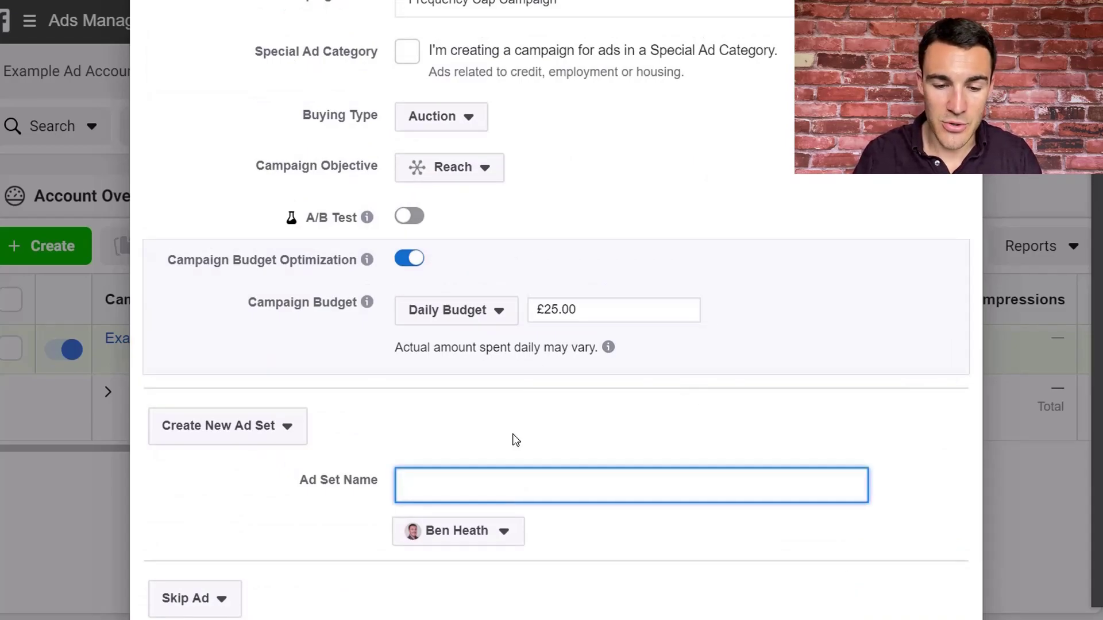
pyautogui.write('Example Ad Set')
pyautogui.scroll(-3, 515, 441)
pyautogui.click(907, 552)
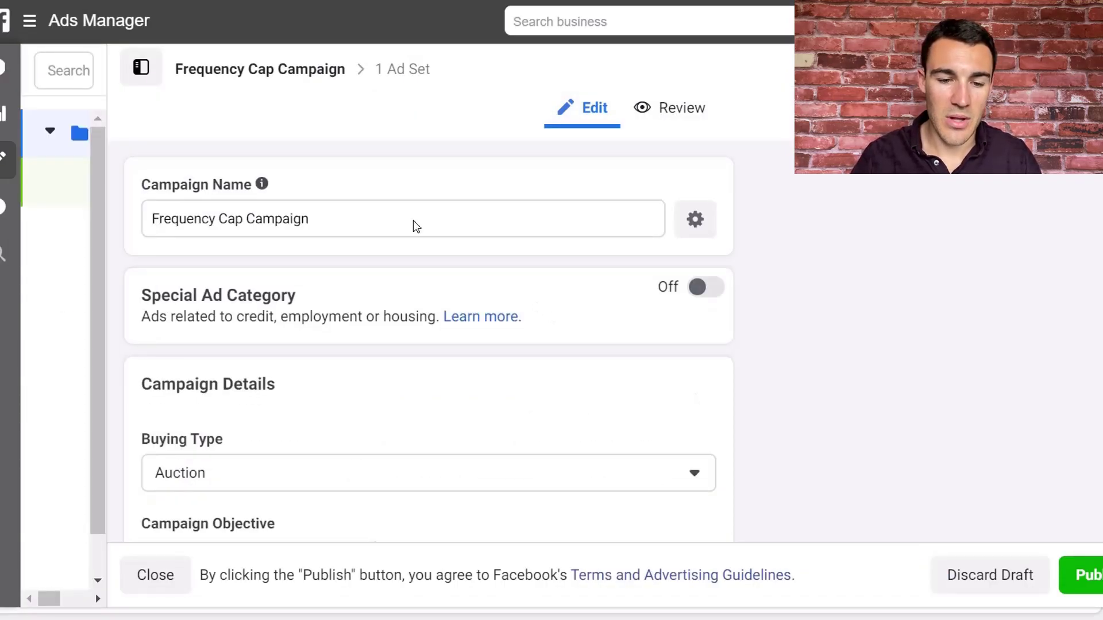
# Switch to the Example Ad Set editor and scroll down to Optimization & Delivery
pyautogui.scroll(-3, 412, 219)
pyautogui.scroll(-8, 412, 220)
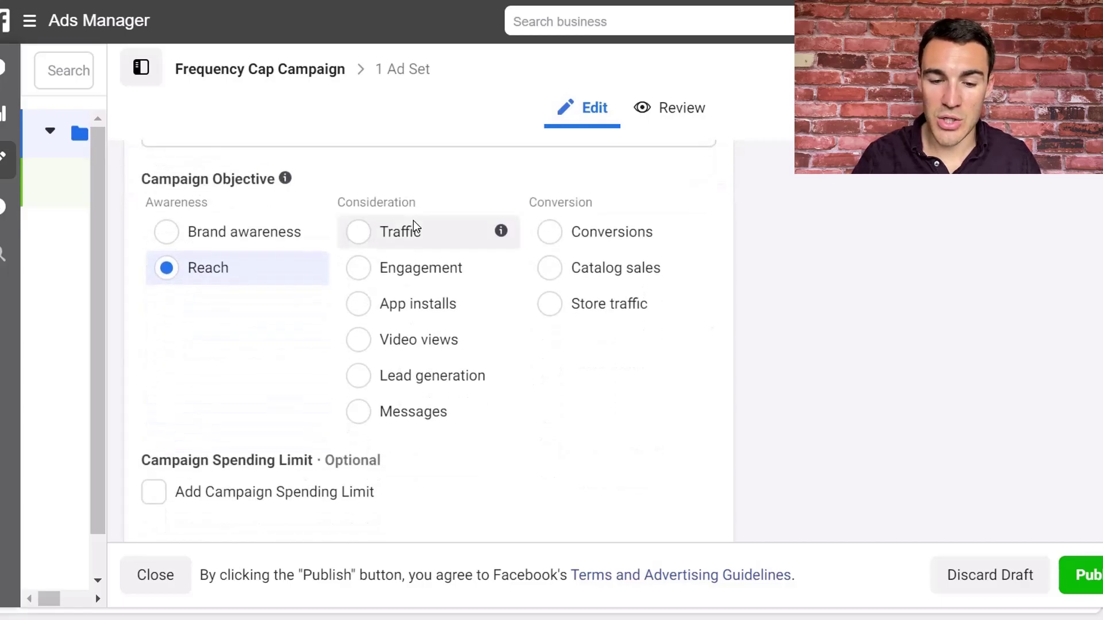
pyautogui.scroll(12, 647, 350)
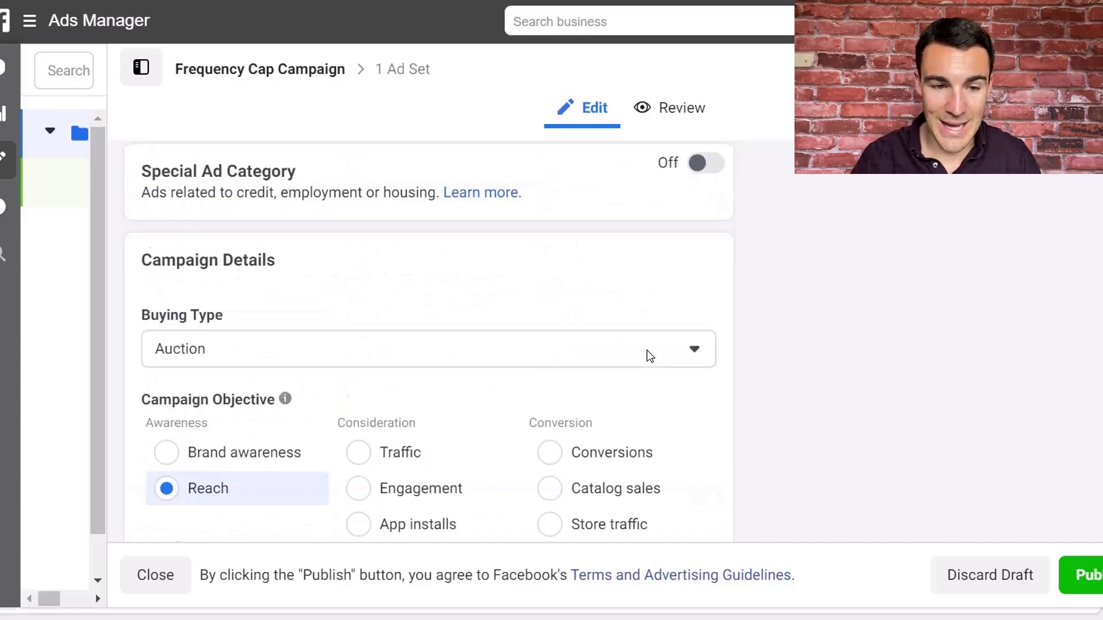
pyautogui.click(410, 69)
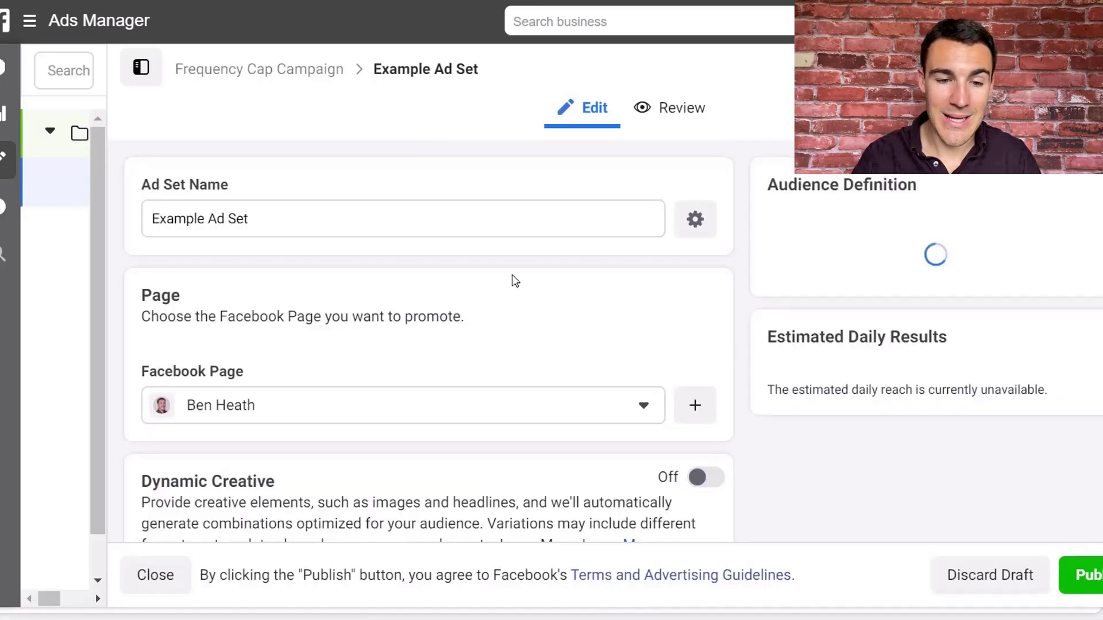
pyautogui.scroll(-2, 642, 316)
pyautogui.scroll(-15, 464, 345)
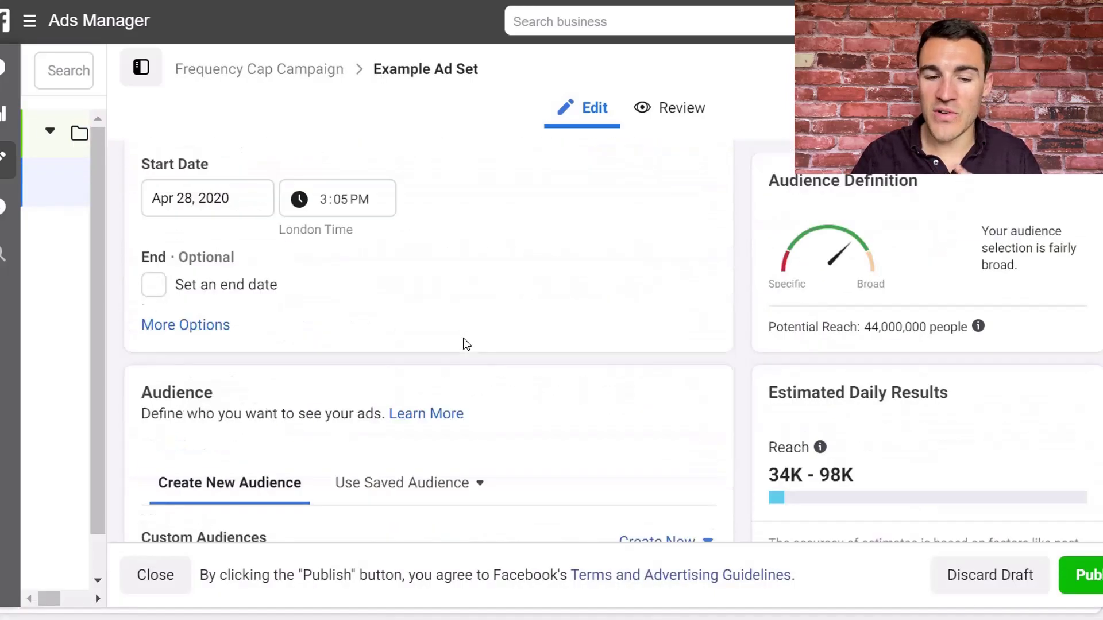
pyautogui.scroll(-8, 561, 326)
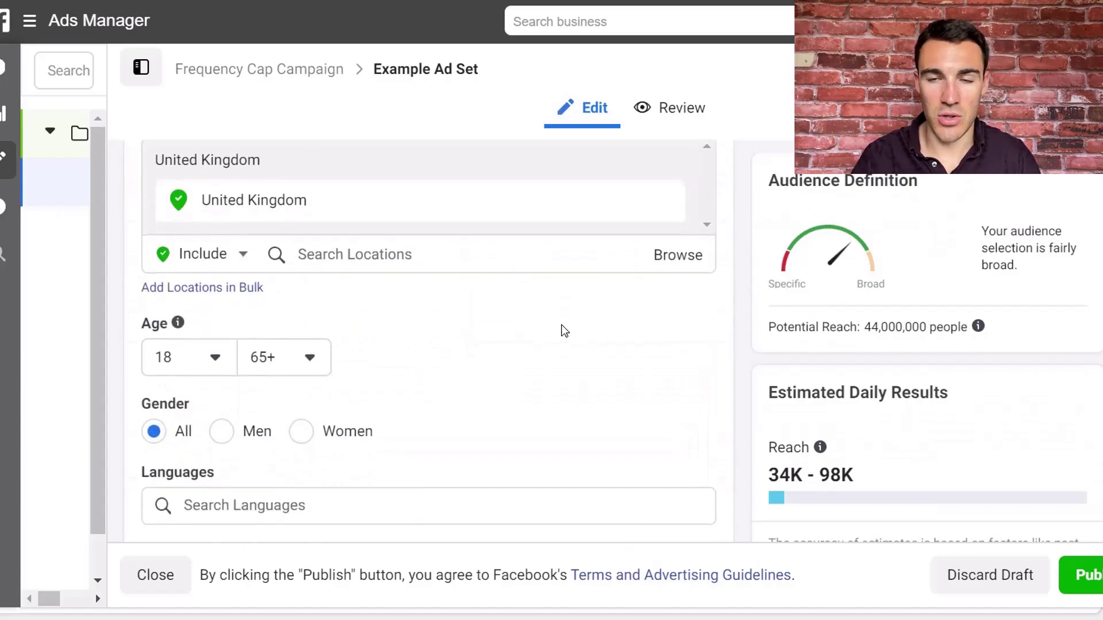
pyautogui.scroll(-6, 561, 325)
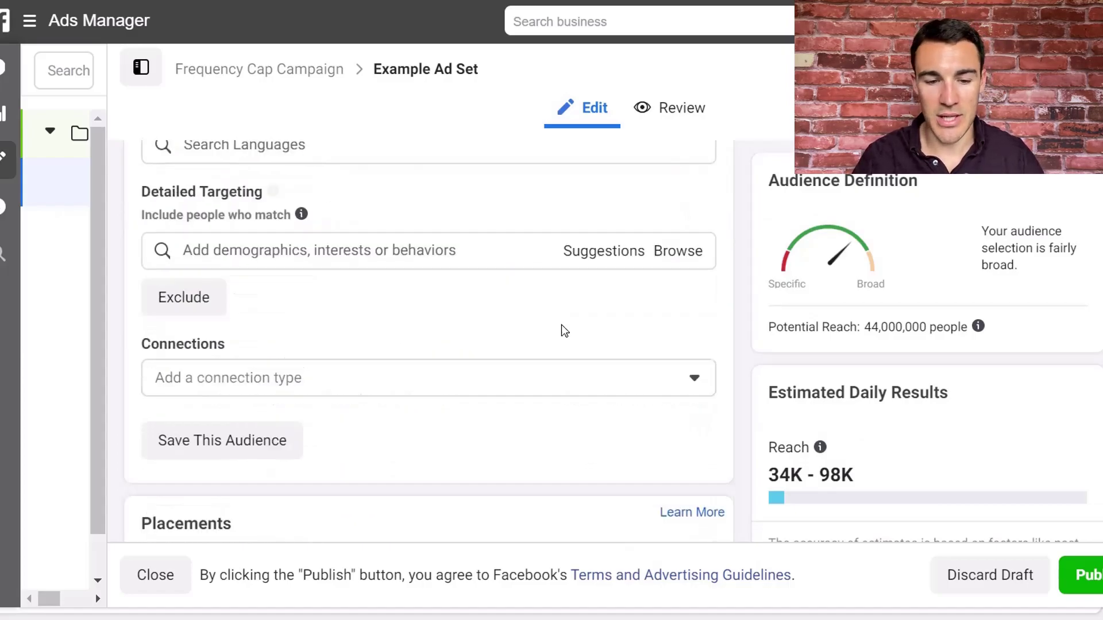
pyautogui.scroll(-6, 561, 326)
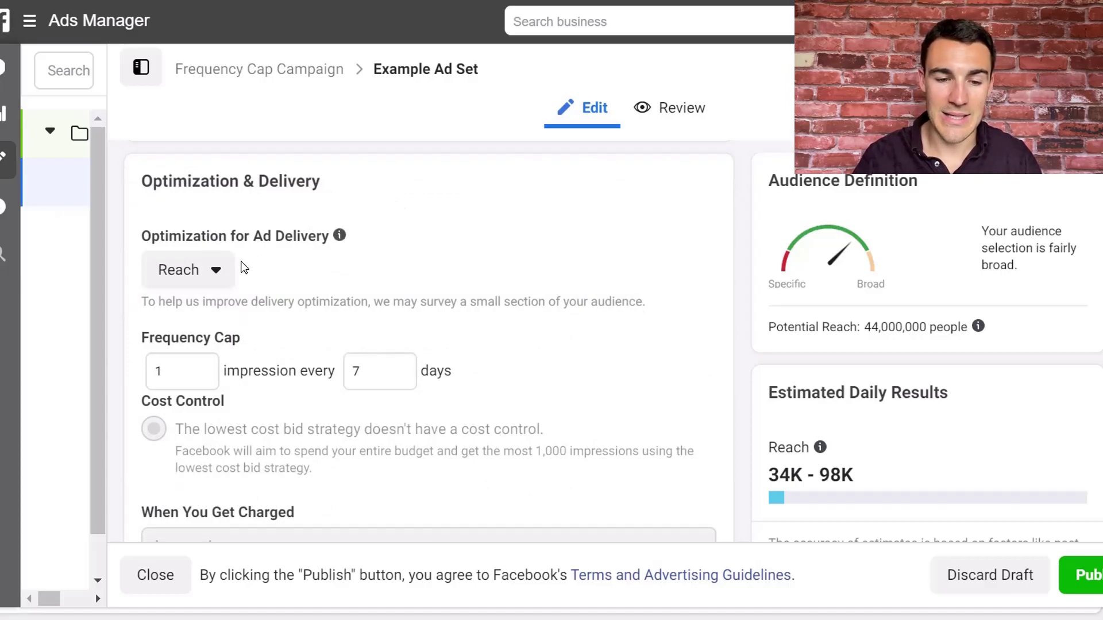
pyautogui.click(226, 271)
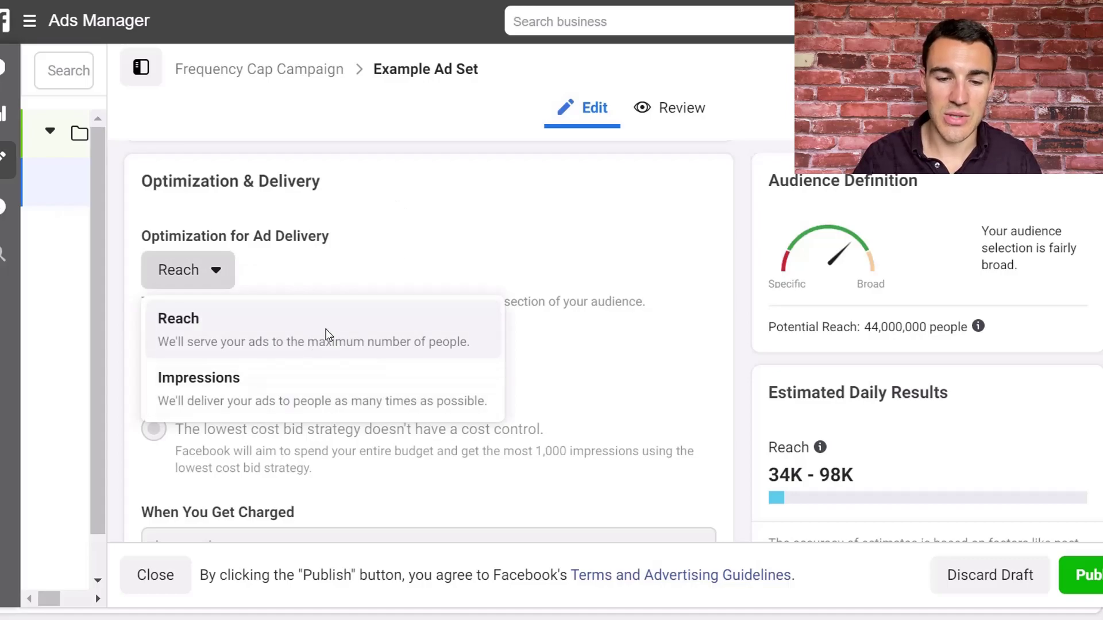
pyautogui.click(409, 239)
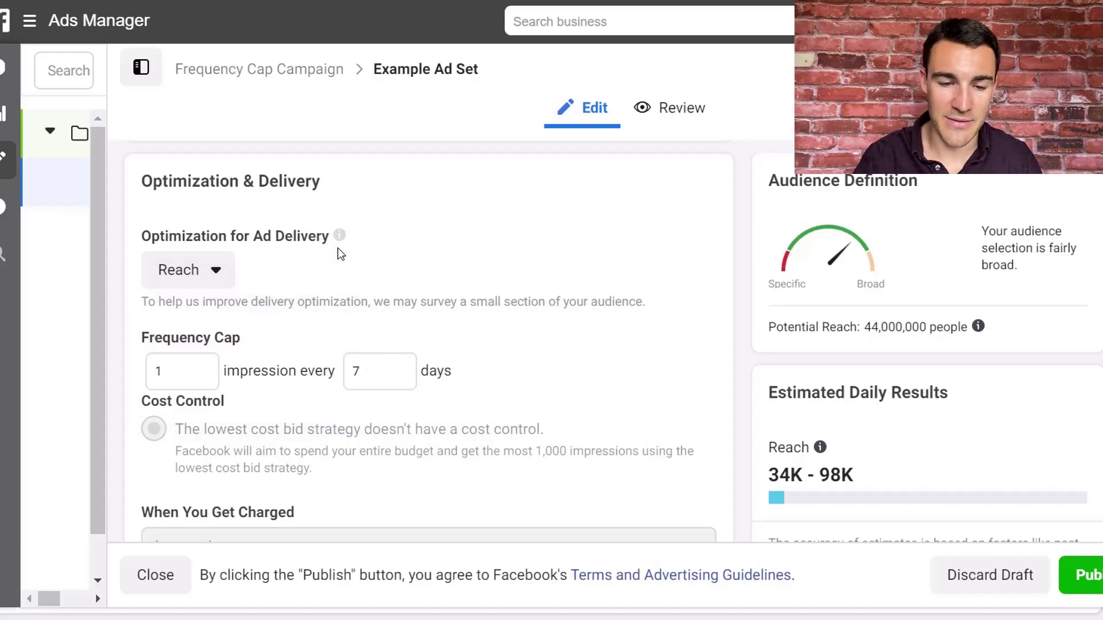
pyautogui.moveTo(262, 412)
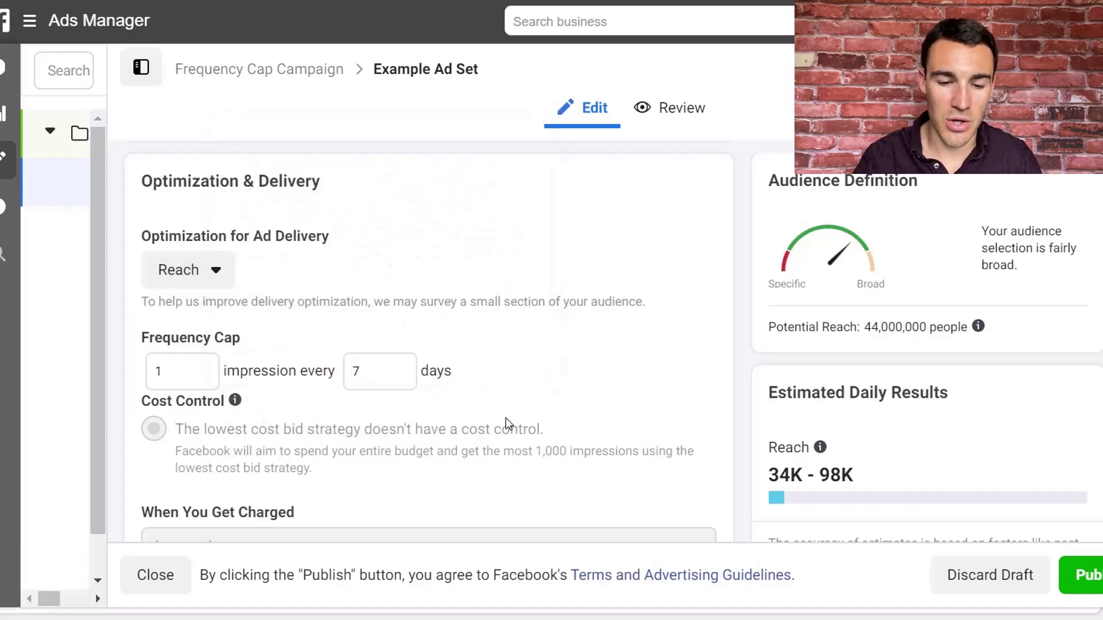
pyautogui.scroll(-1, 542, 342)
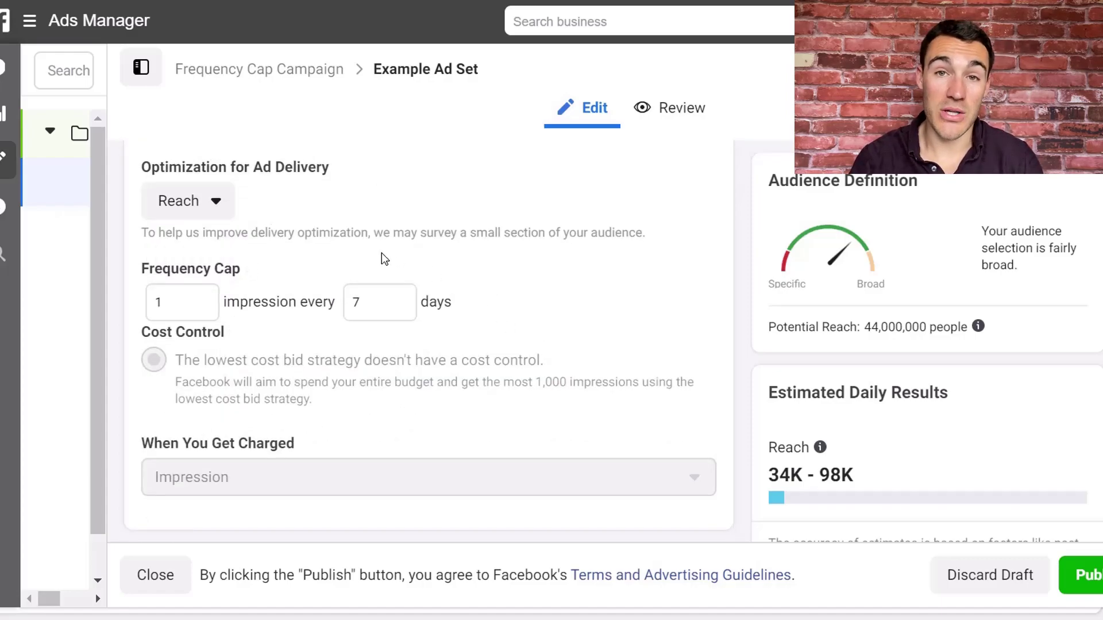
pyautogui.moveTo(253, 272)
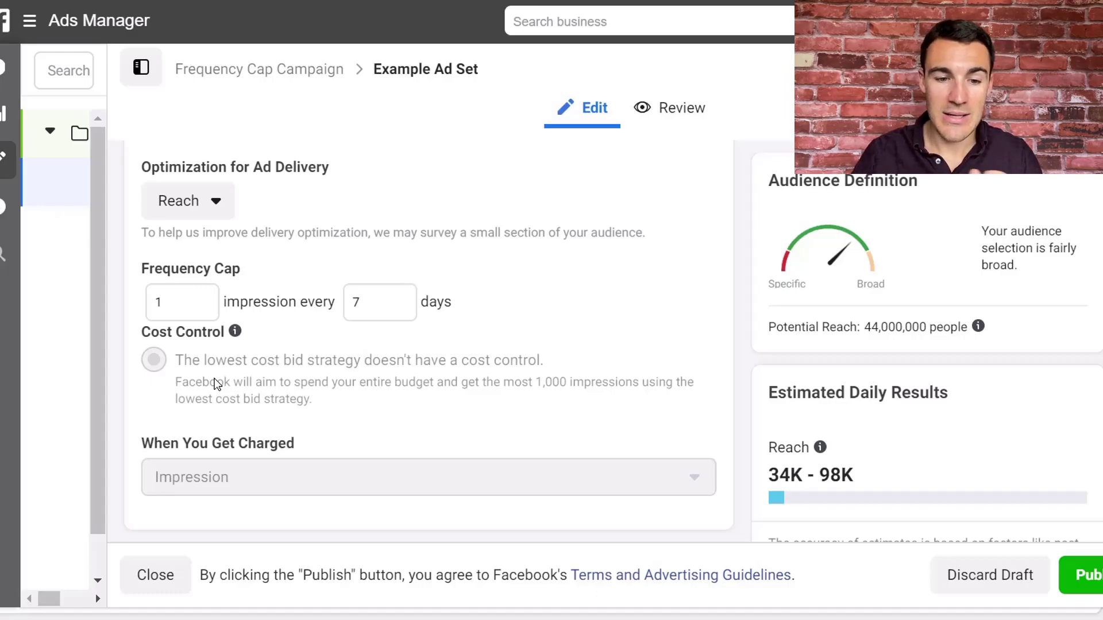
pyautogui.click(206, 299)
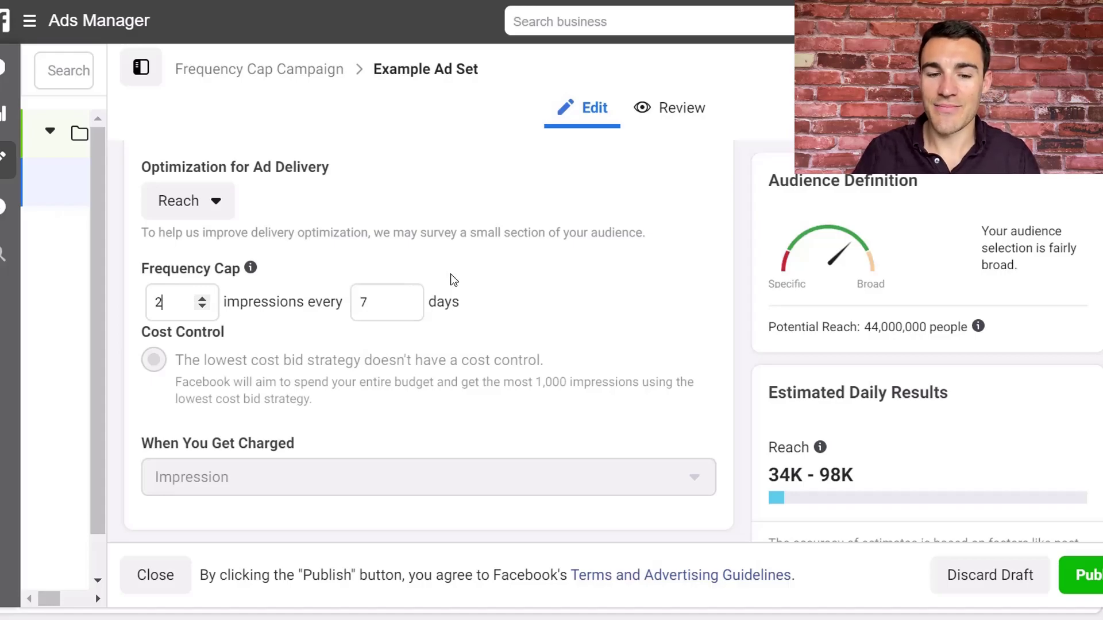
pyautogui.moveTo(252, 268)
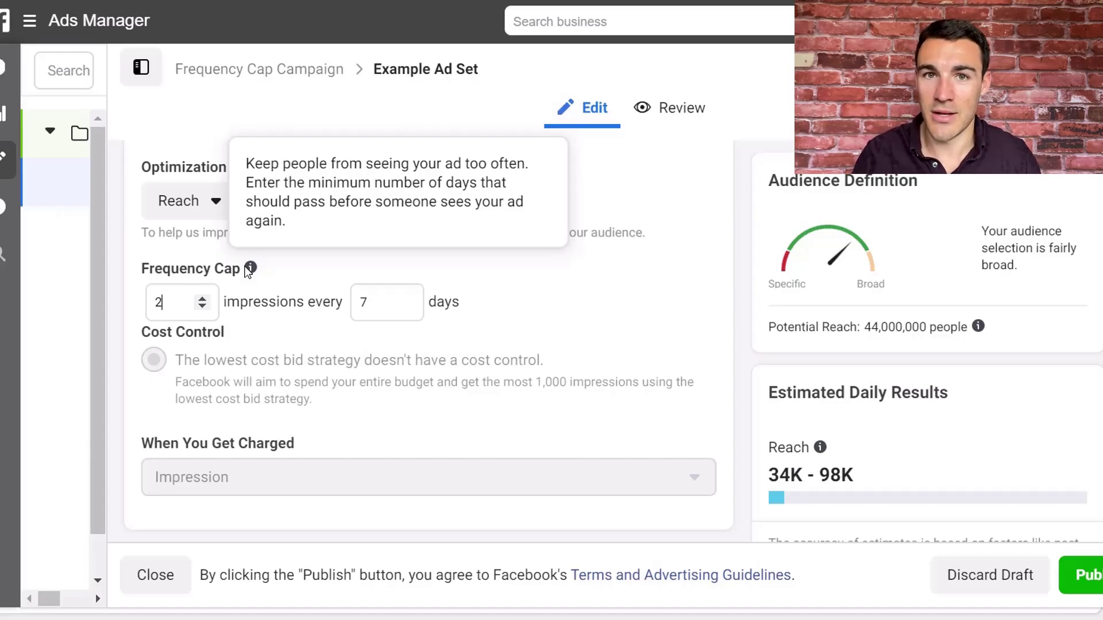
pyautogui.press('BackSpace')
pyautogui.write('1')
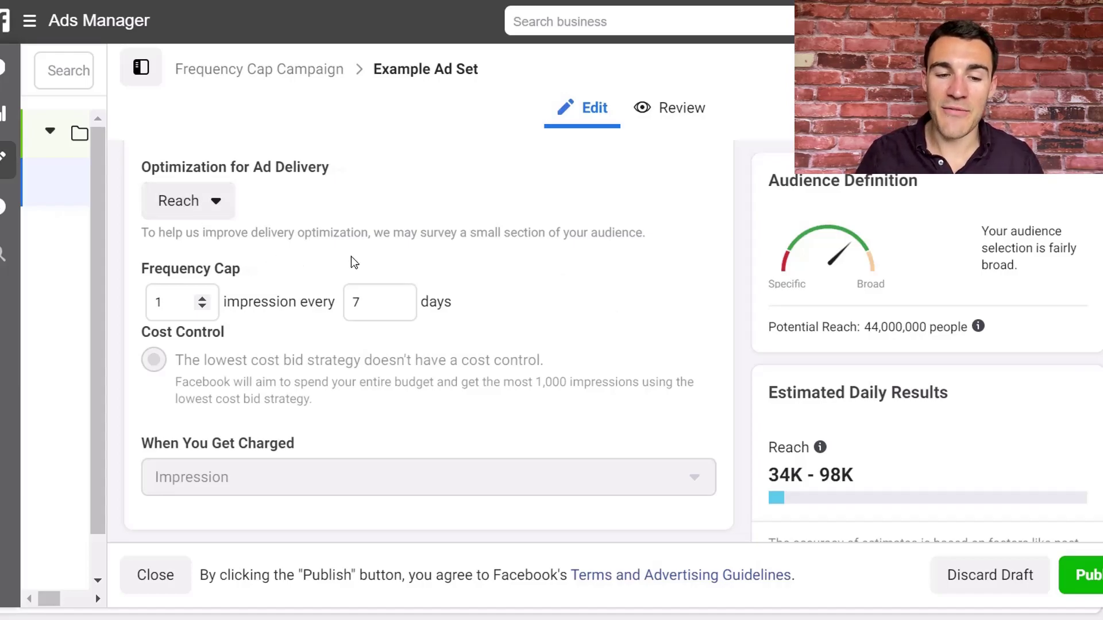
pyautogui.click(403, 309)
pyautogui.click(404, 309)
pyautogui.click(399, 306)
pyautogui.click(398, 306)
pyautogui.click(397, 306)
pyautogui.click(397, 306)
pyautogui.click(203, 305)
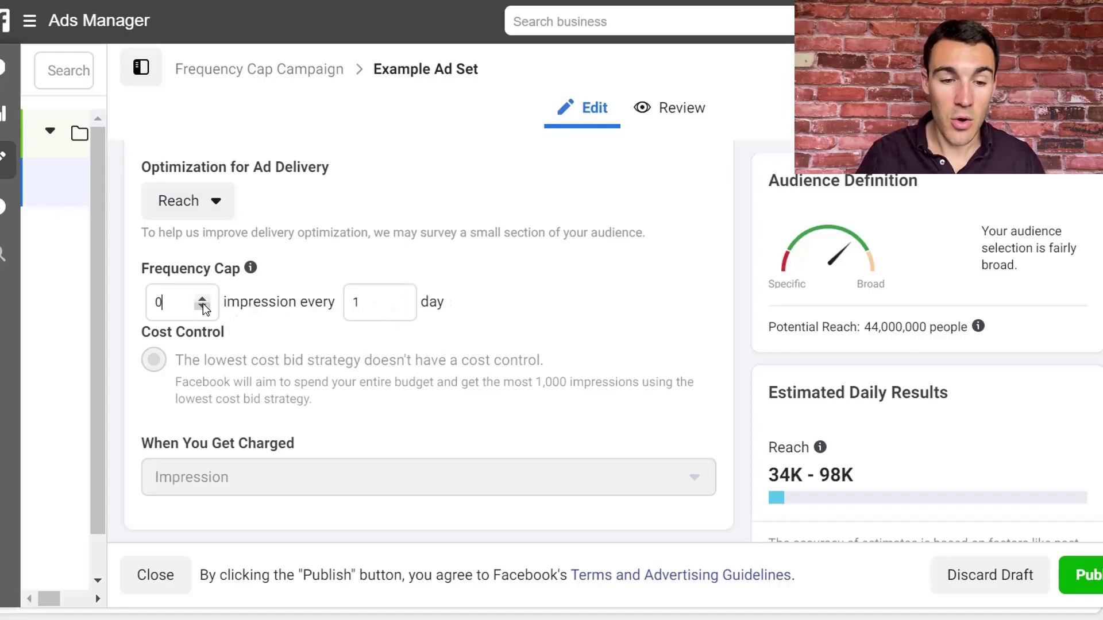
pyautogui.click(202, 299)
pyautogui.click(202, 299)
pyautogui.click(202, 299)
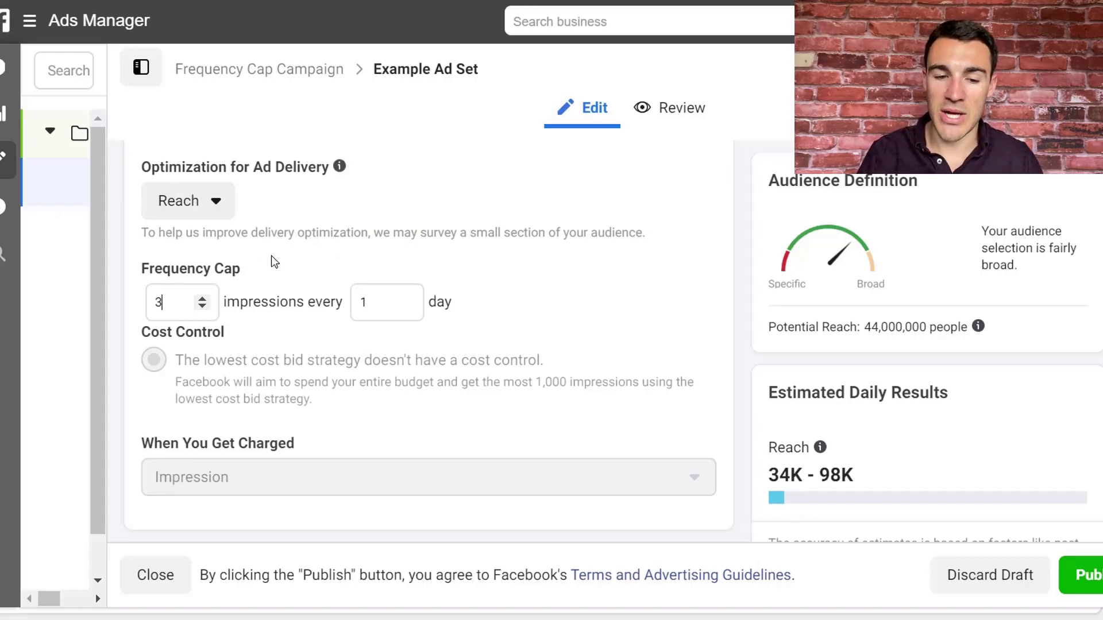
pyautogui.click(203, 297)
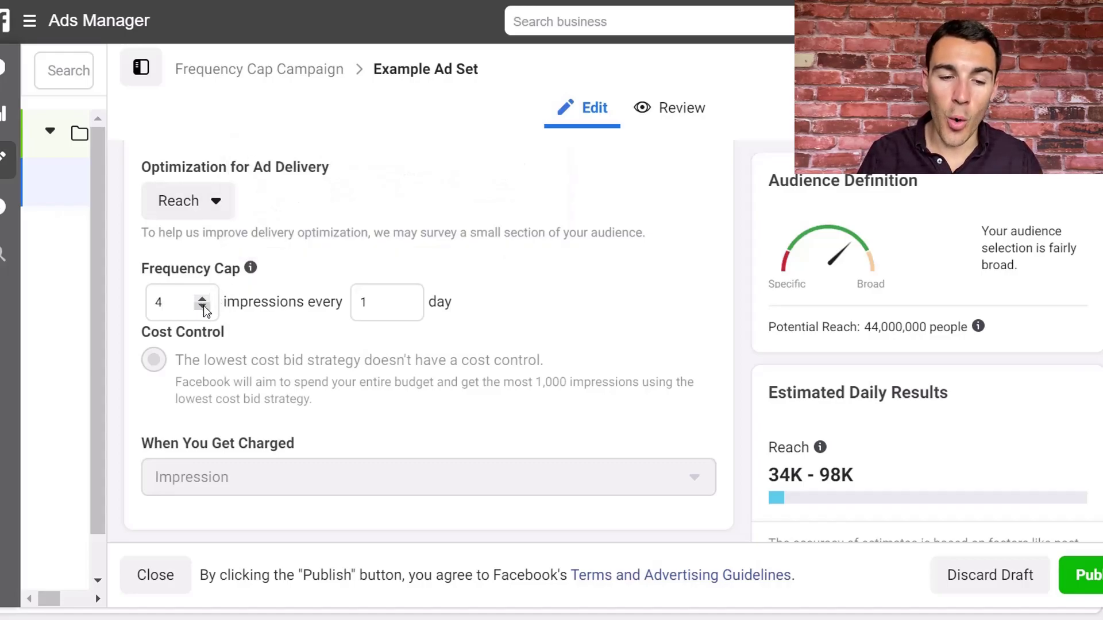
pyautogui.click(202, 306)
pyautogui.click(202, 306)
pyautogui.click(202, 305)
pyautogui.click(400, 299)
pyautogui.click(401, 298)
pyautogui.click(401, 299)
pyautogui.click(401, 298)
pyautogui.click(400, 298)
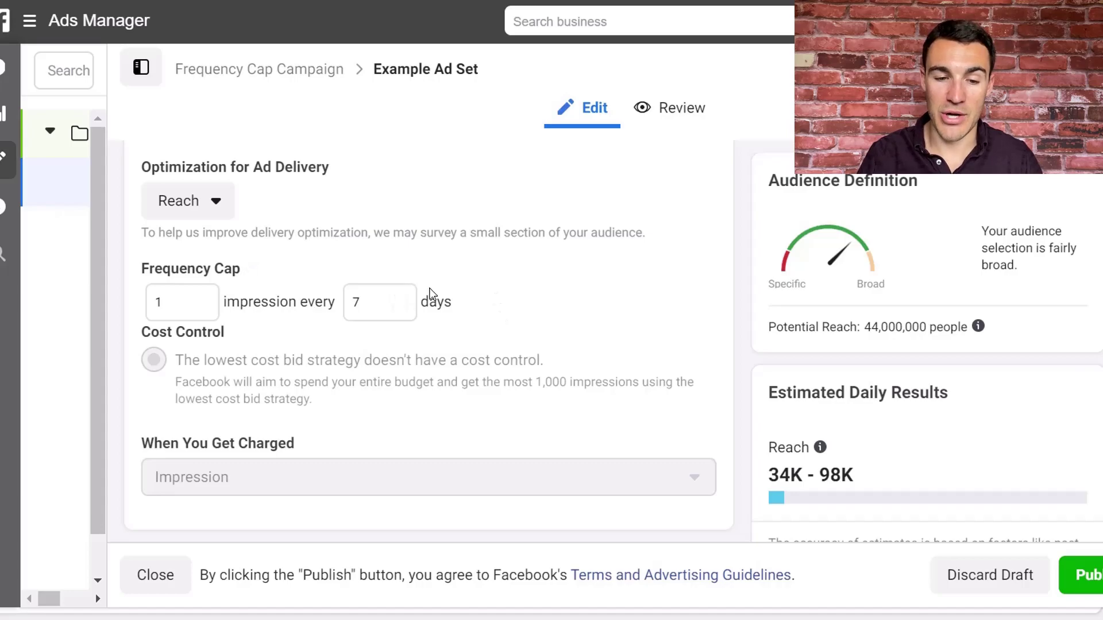
# Raise the Example Ad Set frequency cap from 1 to 7 impressions every 7 days
pyautogui.scroll(3, 500, 316)
pyautogui.scroll(-1, 315, 379)
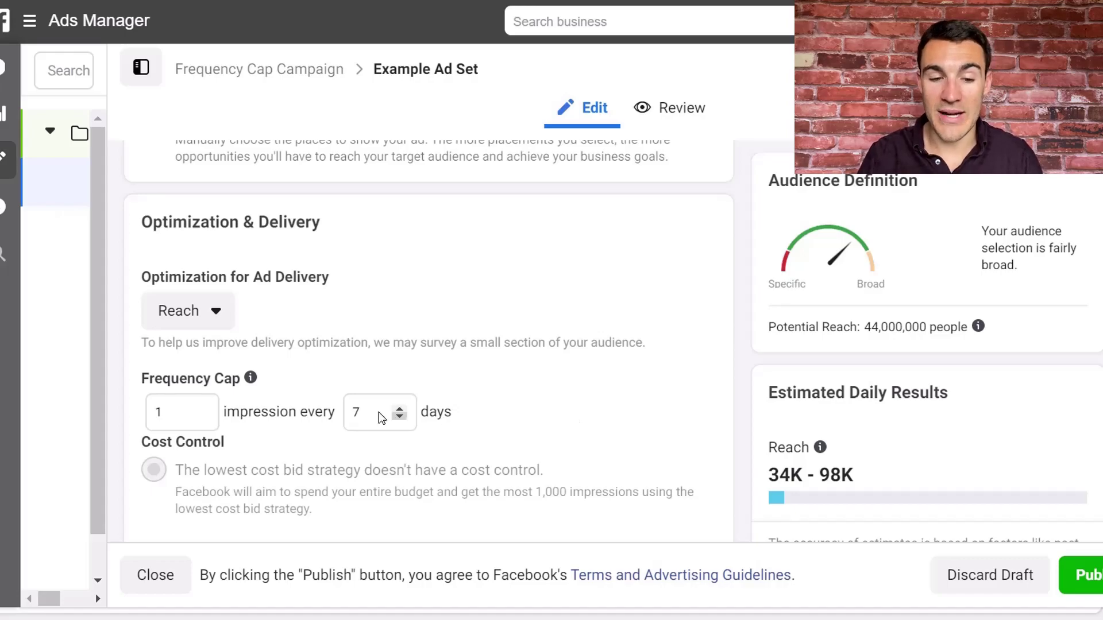
pyautogui.scroll(-1, 288, 408)
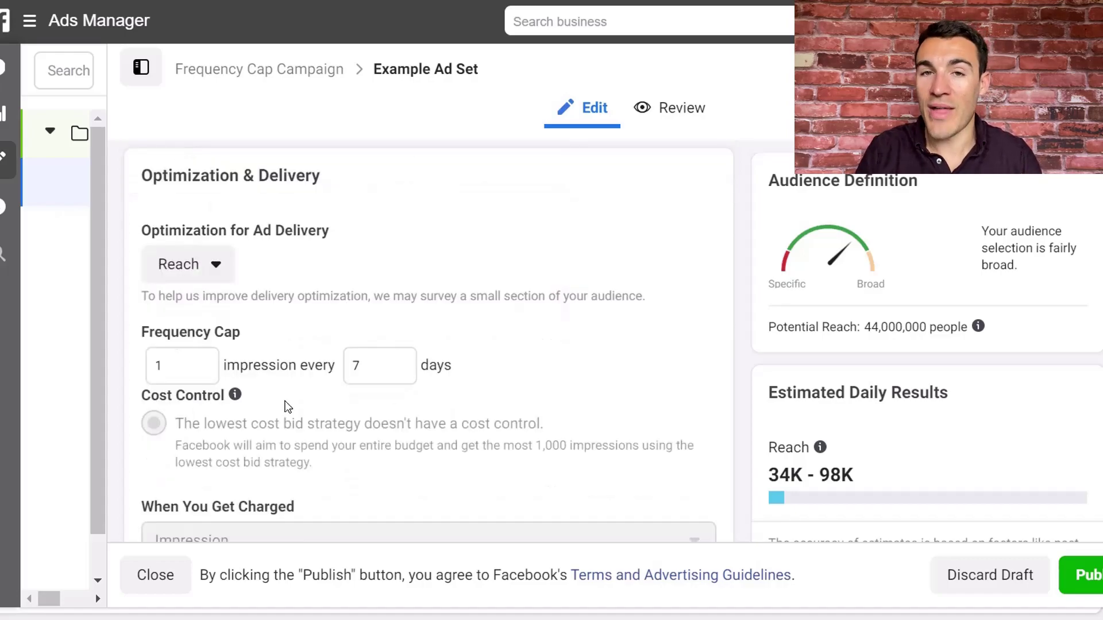
pyautogui.click(203, 362)
pyautogui.click(203, 362)
pyautogui.click(203, 362)
pyautogui.click(203, 362)
pyautogui.click(203, 362)
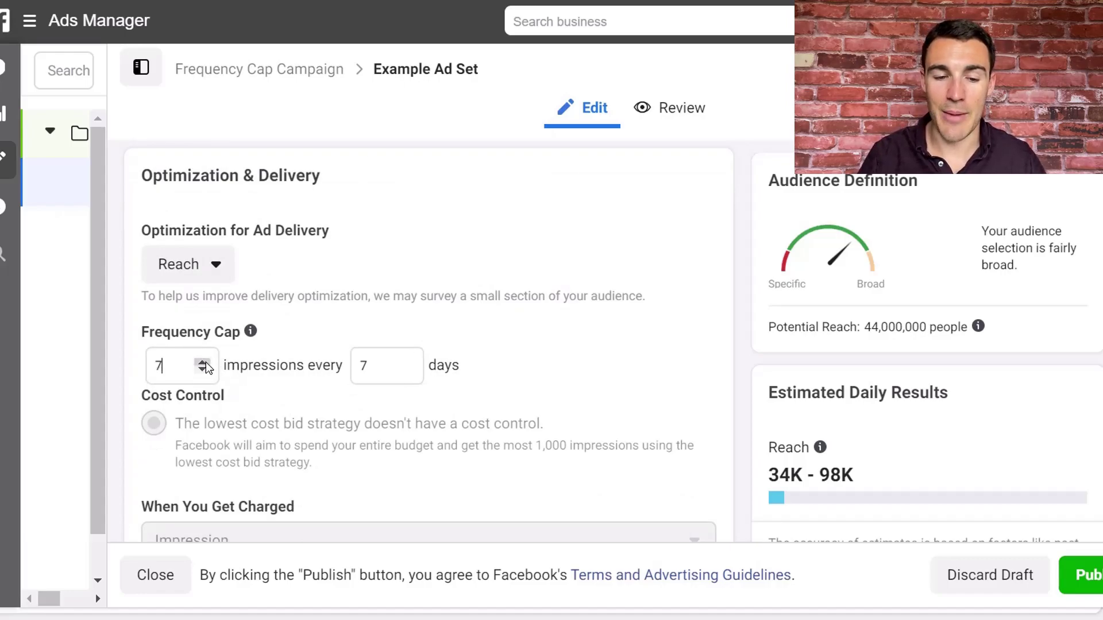